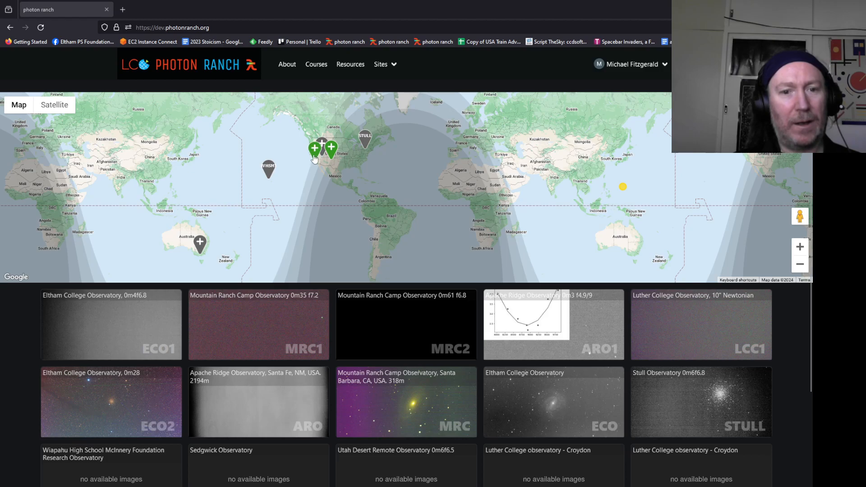
Open the ARO1 site, Apache Ridge Observatory 0m3 f4.9/9, from the observatory overview and go to its home page
click(332, 157)
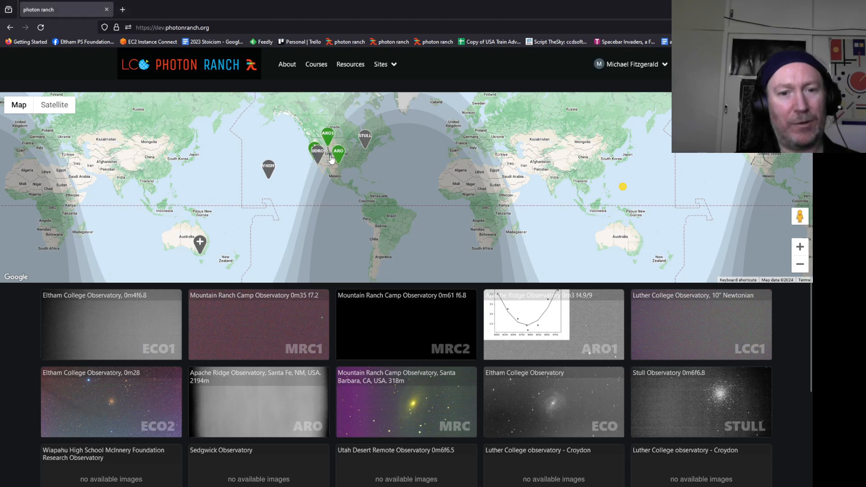
click(310, 184)
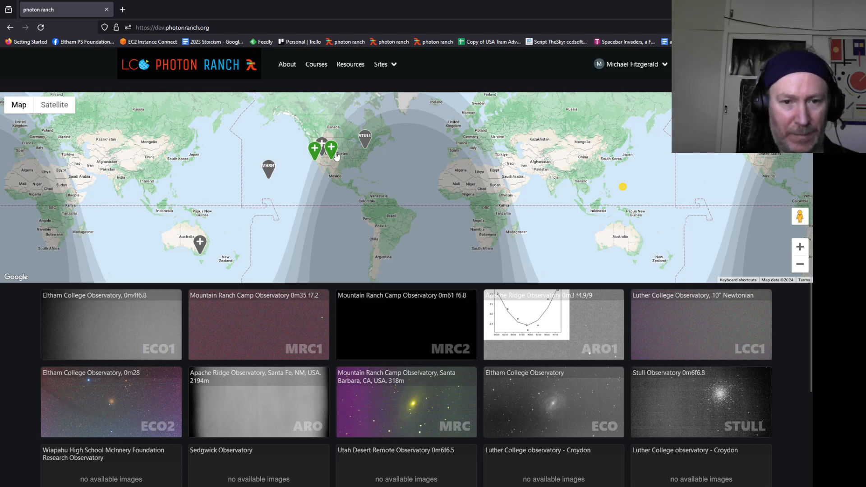
click(569, 331)
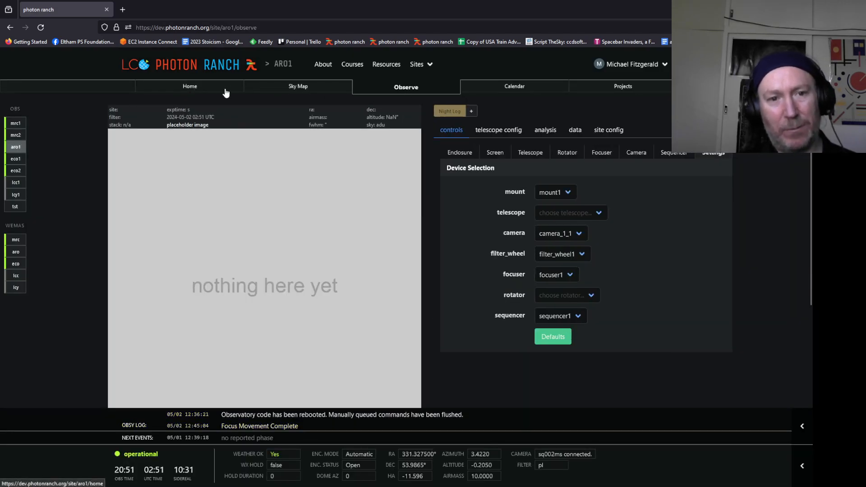
click(191, 89)
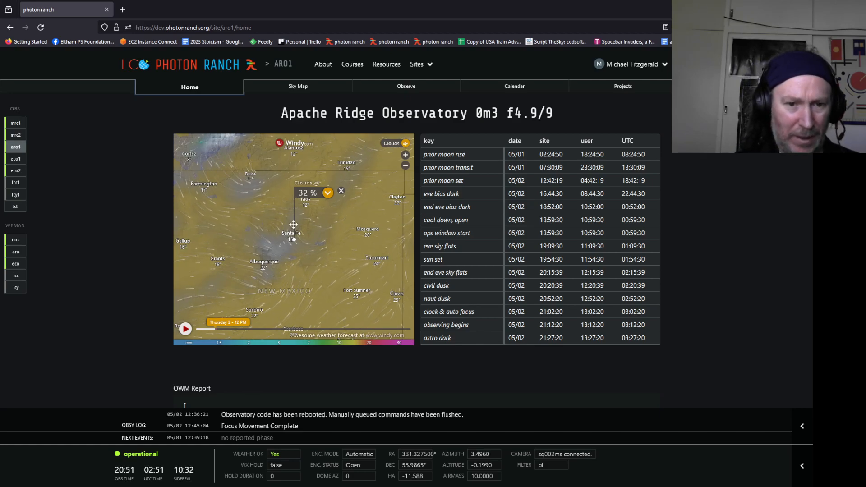
Examine the cloud forecast map and the nightly event times on the home page, highlighting the "observing begins" entry
click(394, 144)
click(283, 143)
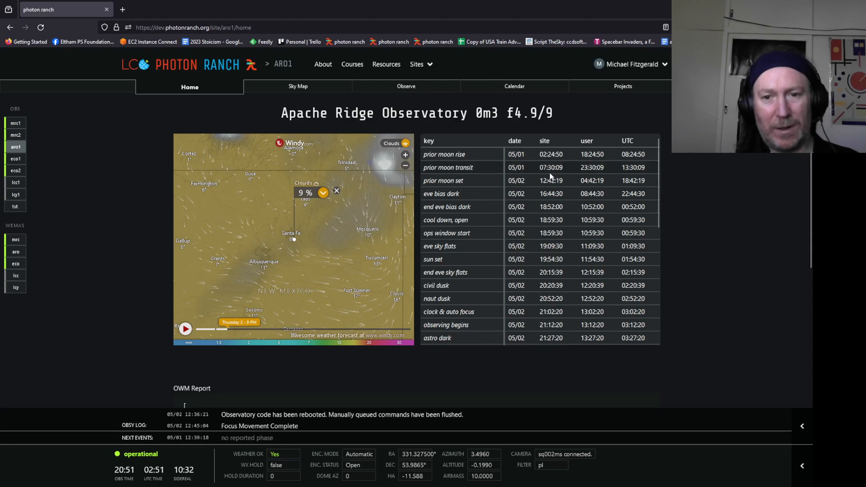
scroll(490, 236, down, 10)
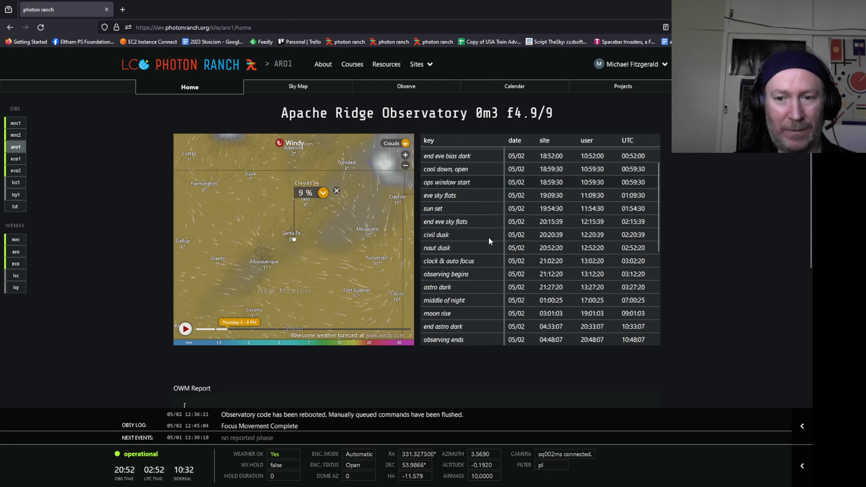
scroll(481, 252, up, 10)
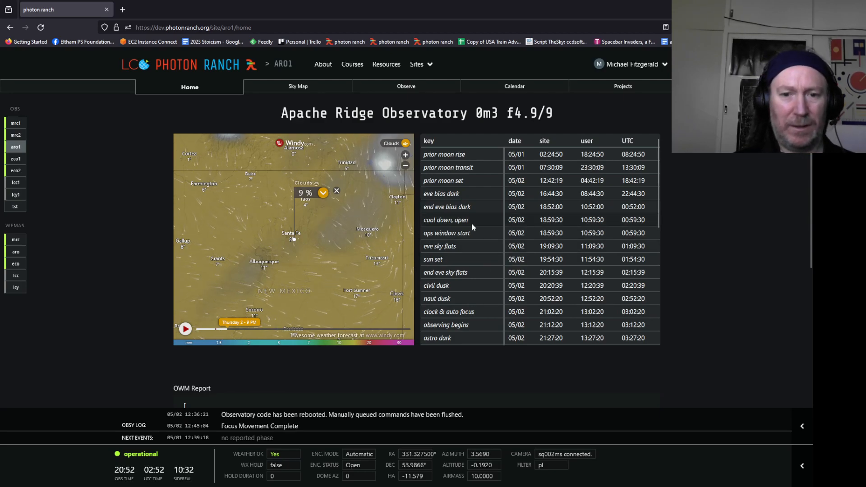
scroll(473, 241, down, 2)
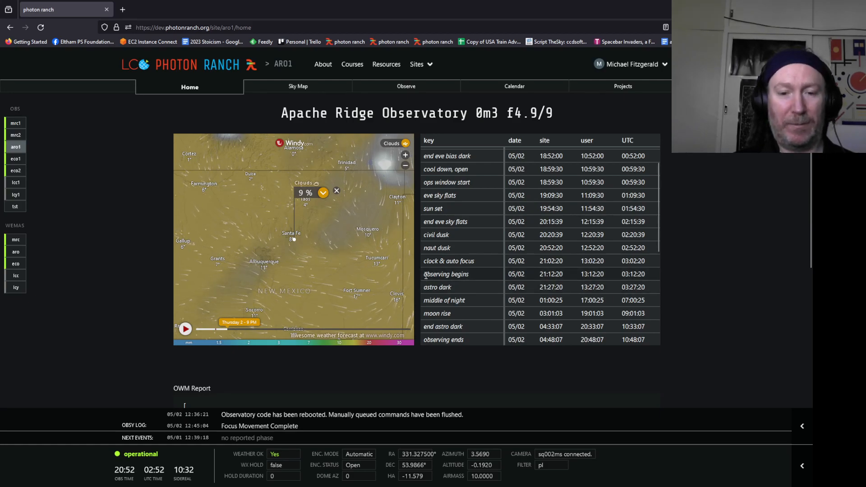
drag(423, 275, 472, 273)
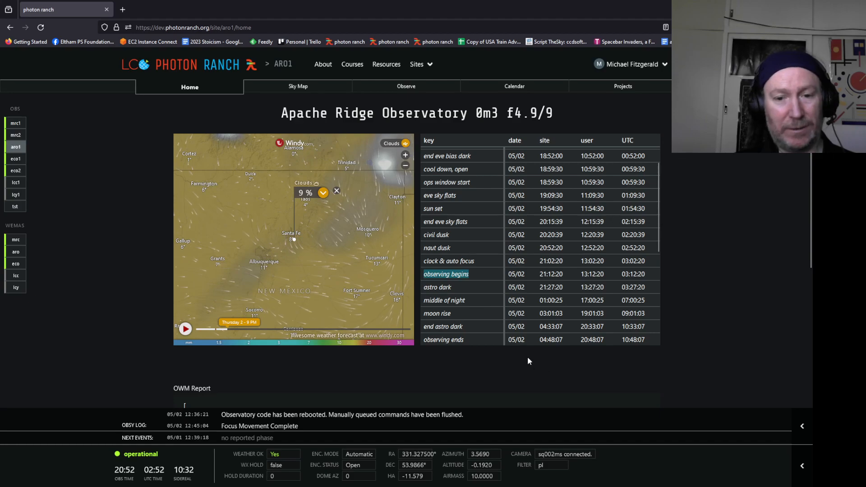
scroll(451, 285, down, 5)
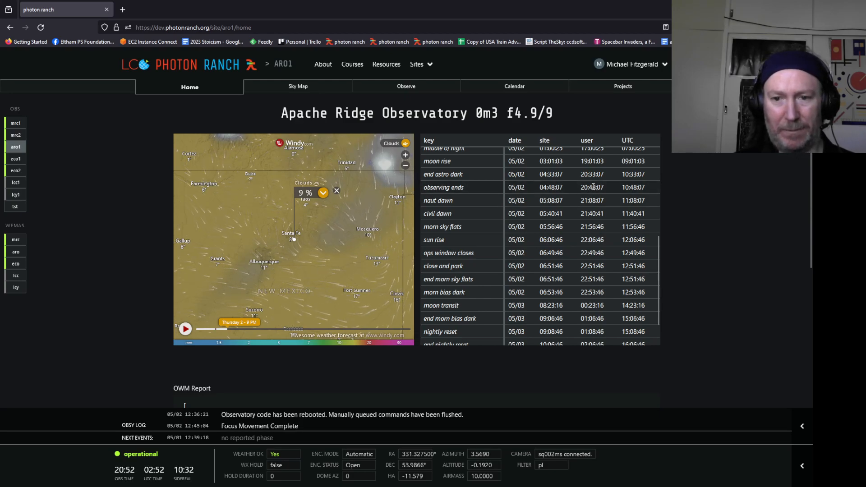
scroll(594, 187, up, 2)
scroll(593, 186, up, 2)
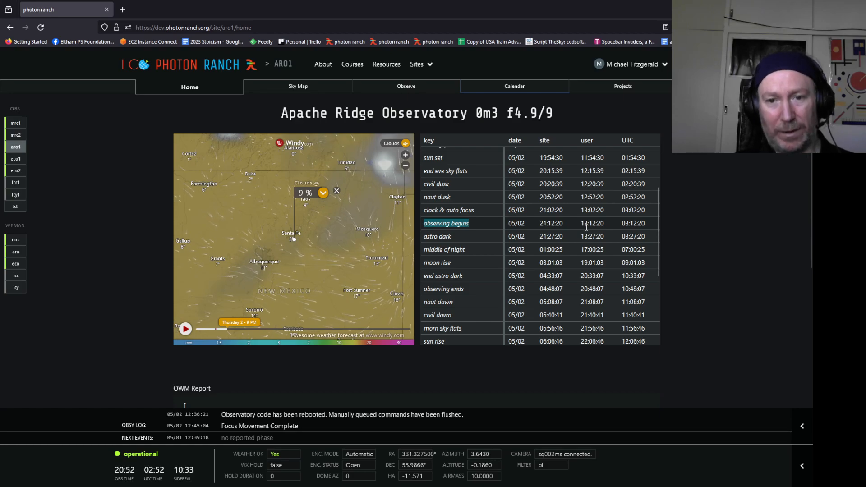
Book a 45 min real time session on the observatory calendar for Thursday, May 2, 2024, starting at 22:00
click(532, 93)
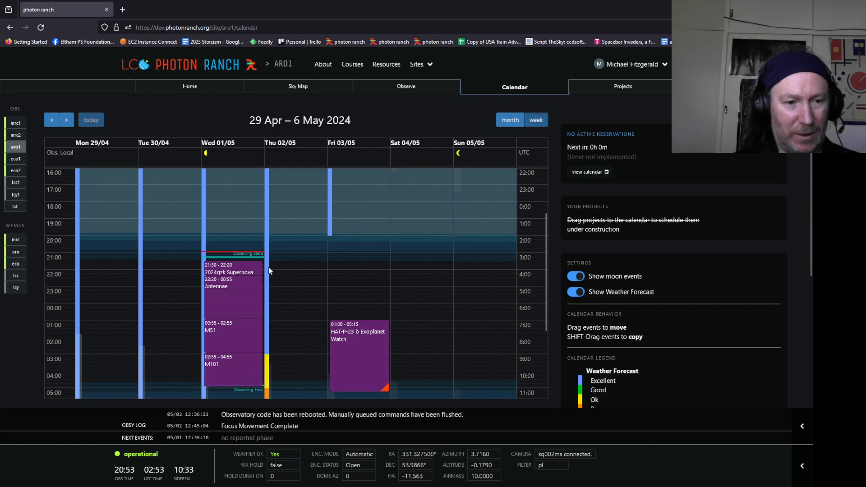
drag(289, 270, 304, 286)
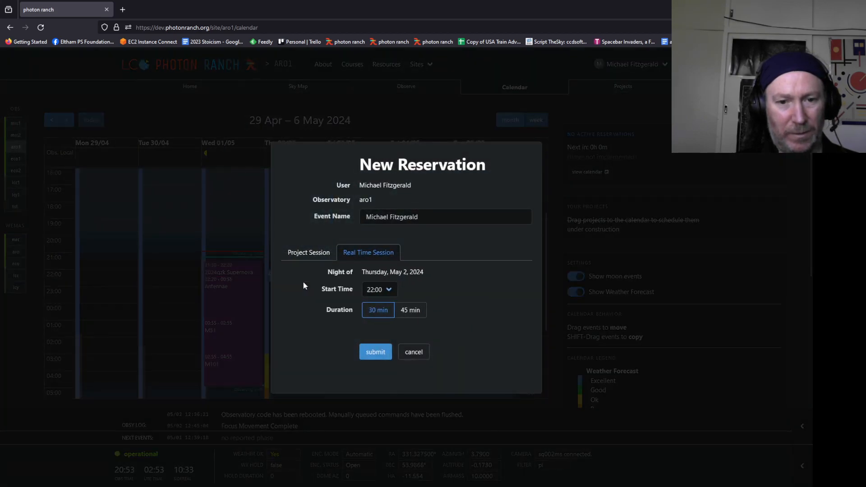
click(416, 312)
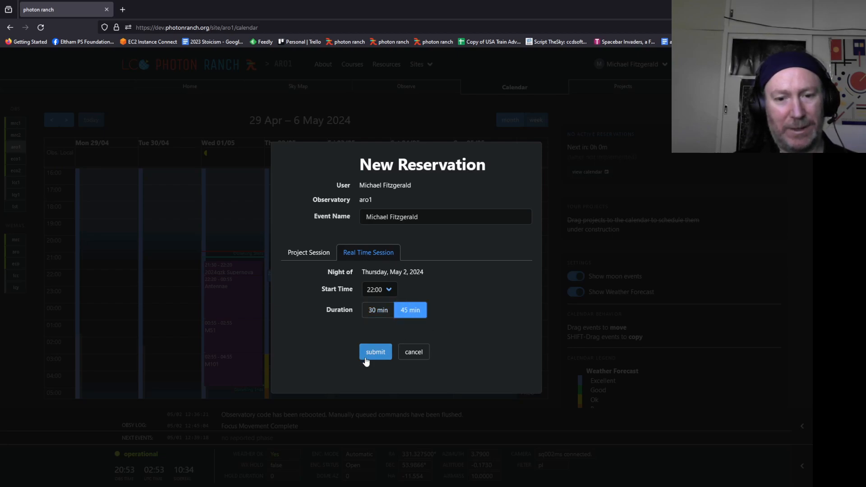
click(383, 354)
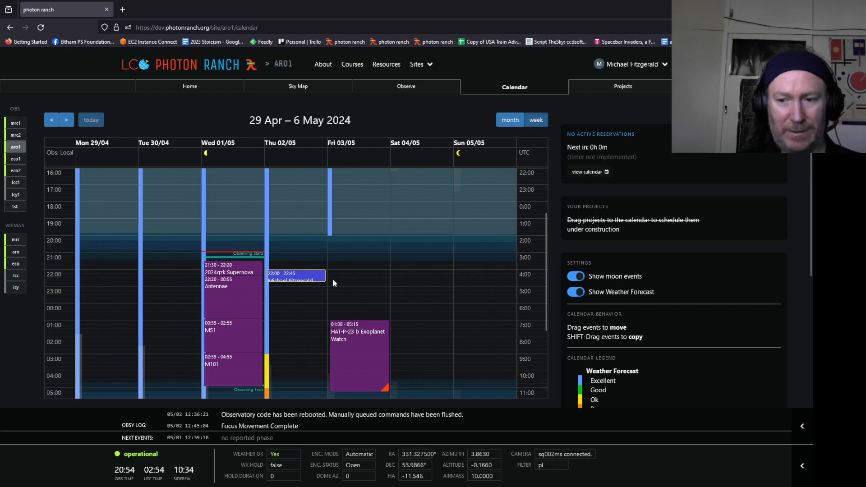
Review the options of the Thursday 22:00 reservation and remove that reservation from the calendar
click(305, 280)
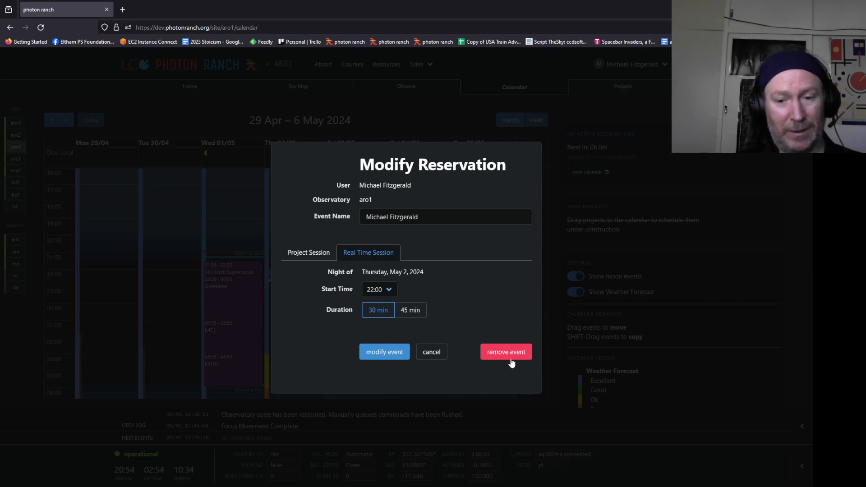
click(437, 353)
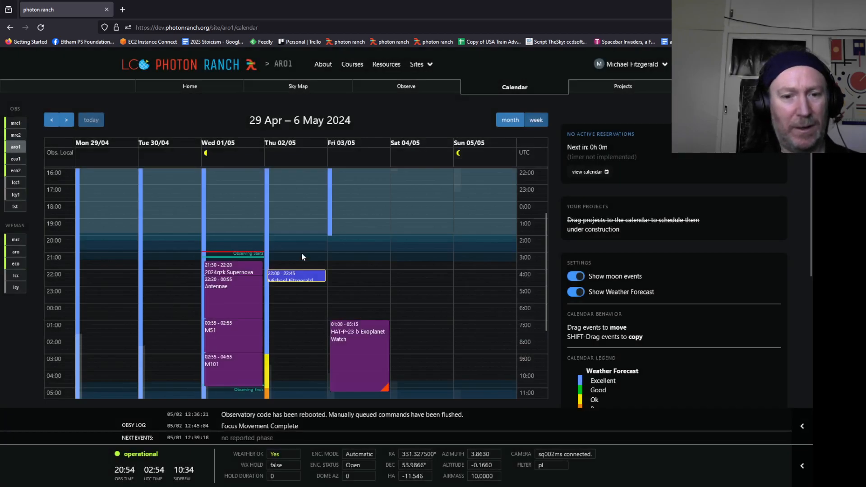
drag(295, 277, 345, 299)
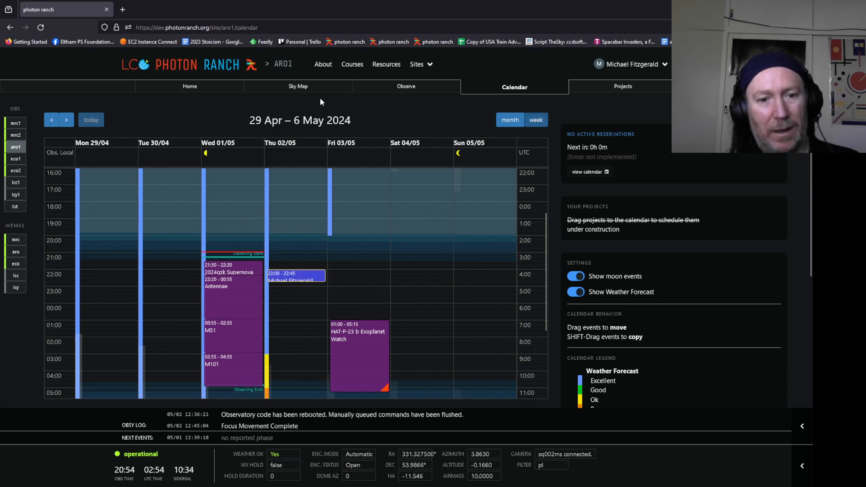
click(306, 272)
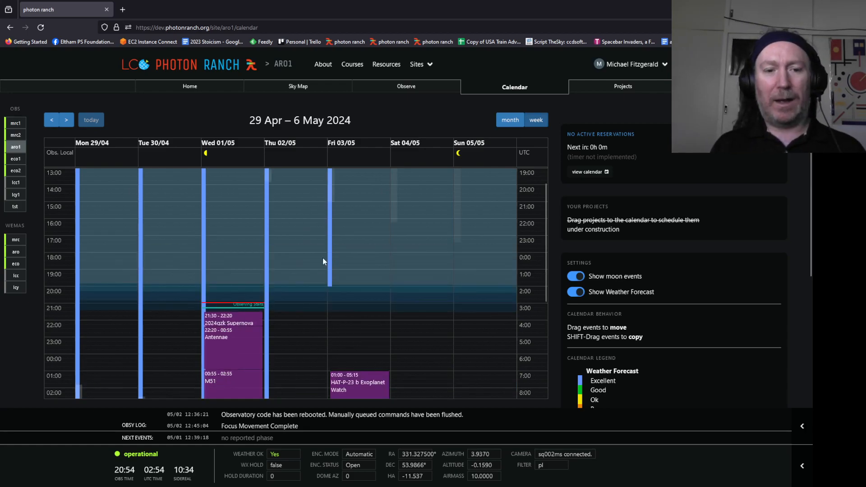
scroll(332, 303, down, 2)
scroll(333, 306, up, 2)
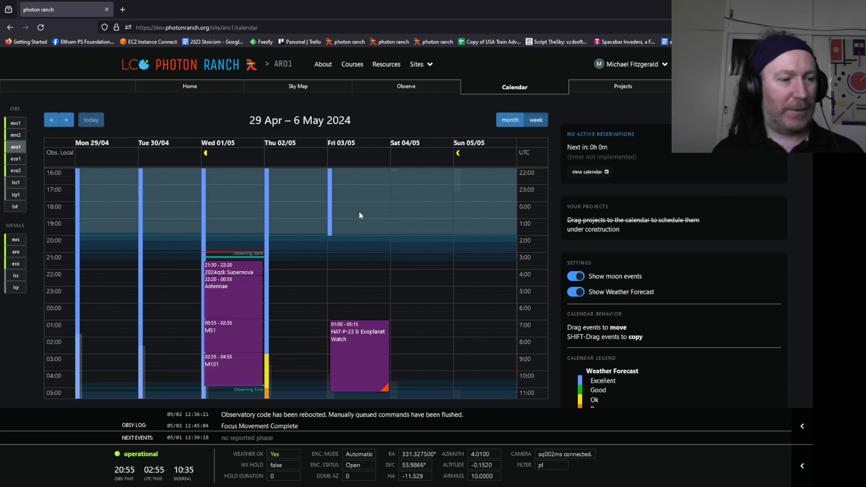
Search the sky map for the object m101 so it is the telescope target
click(316, 90)
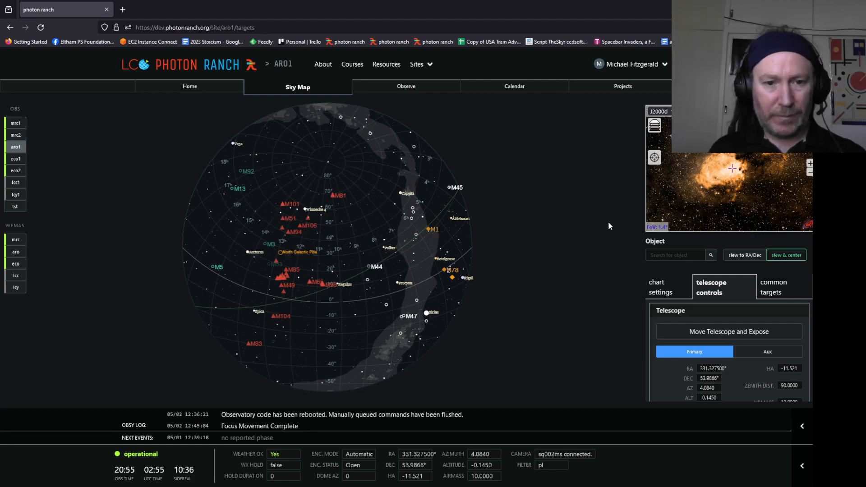
click(671, 255)
text(m101)
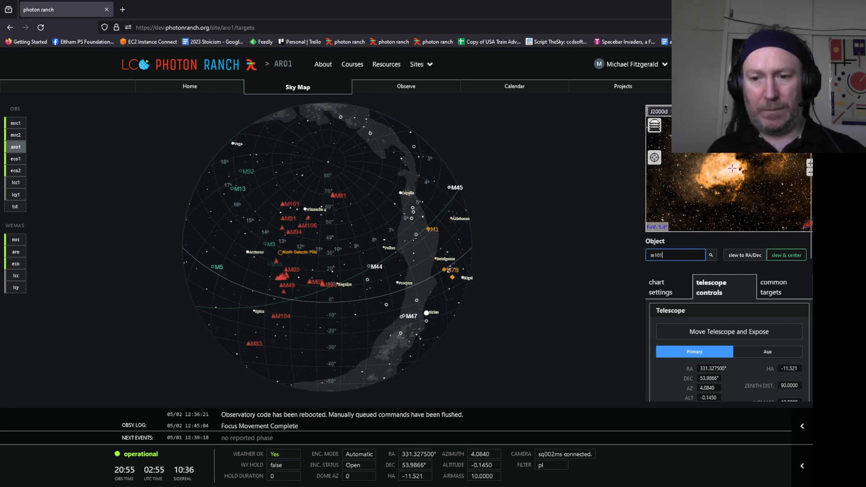
click(713, 254)
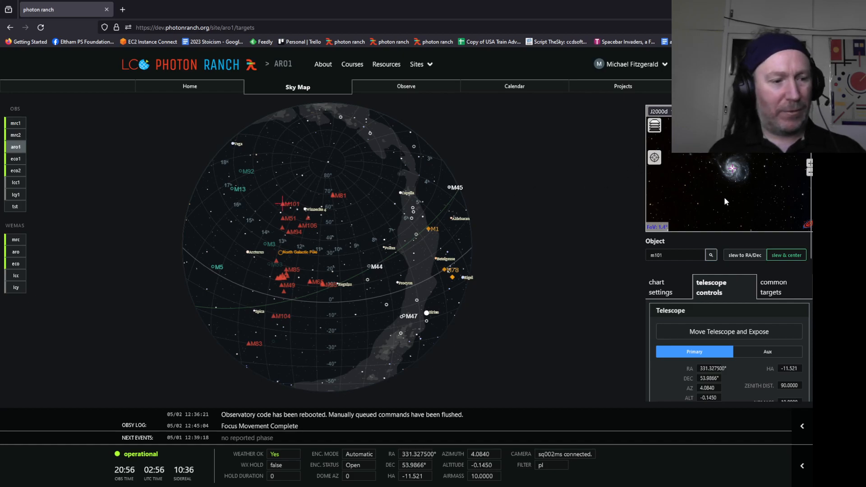
scroll(733, 169, up, 3)
scroll(733, 170, up, 1)
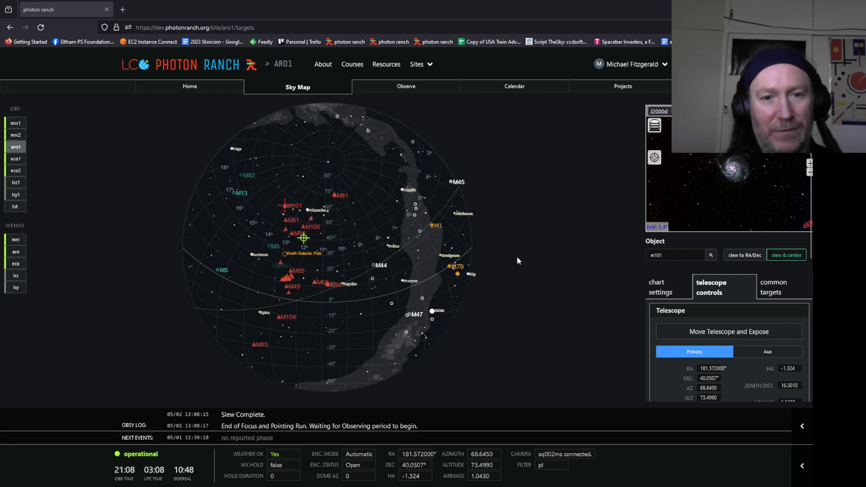
Look through the latest ARO1 focus images on the observing page, finishing on the most recent focus curve
click(392, 90)
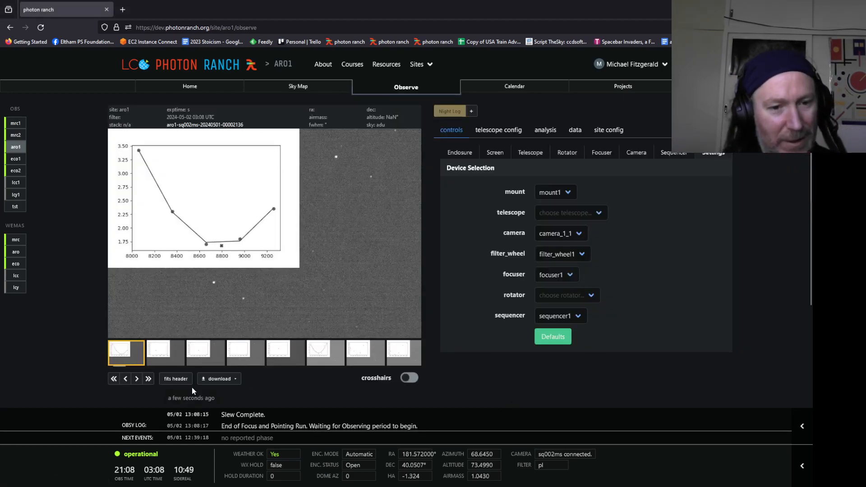
click(162, 359)
click(211, 358)
click(241, 359)
click(289, 360)
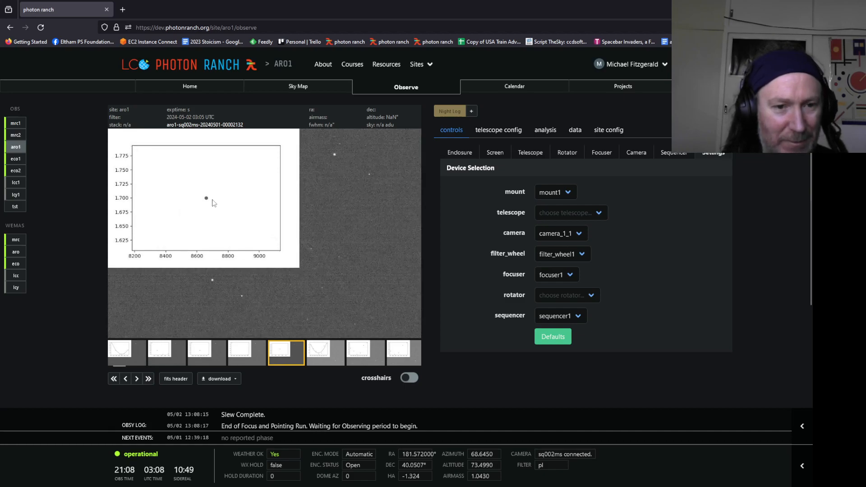
click(254, 362)
click(207, 359)
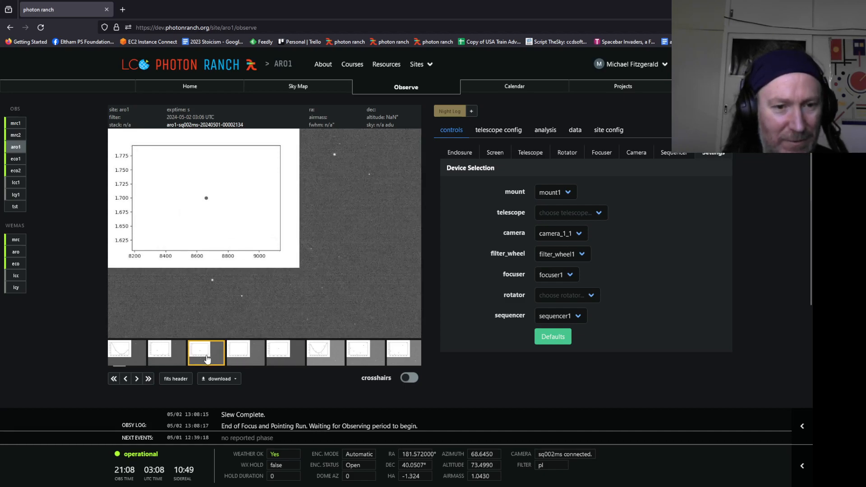
click(174, 361)
click(133, 356)
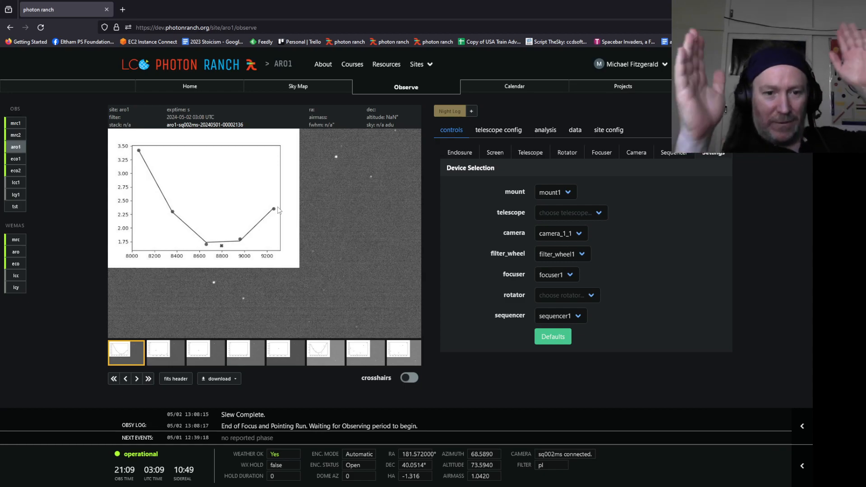
Return to the sky map and frame the M101 galaxy in the sky preview with a field of view of about 27.55'
click(286, 87)
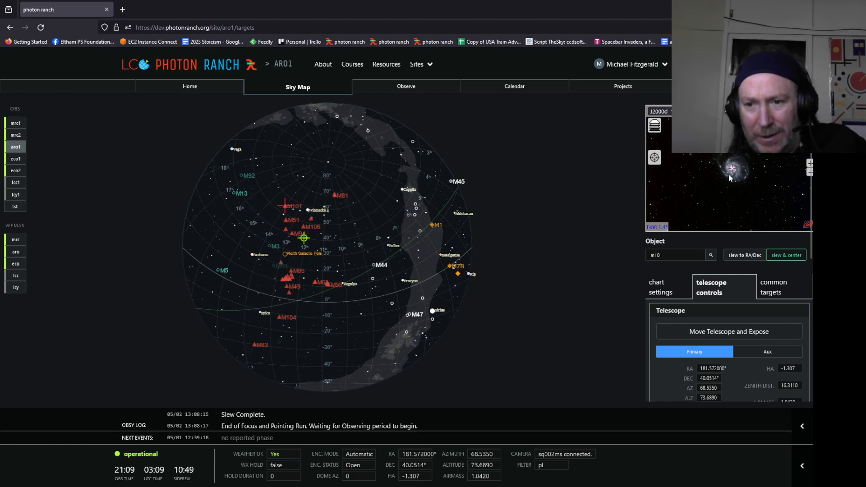
drag(738, 177, 730, 134)
drag(718, 213, 744, 179)
scroll(736, 171, up, 5)
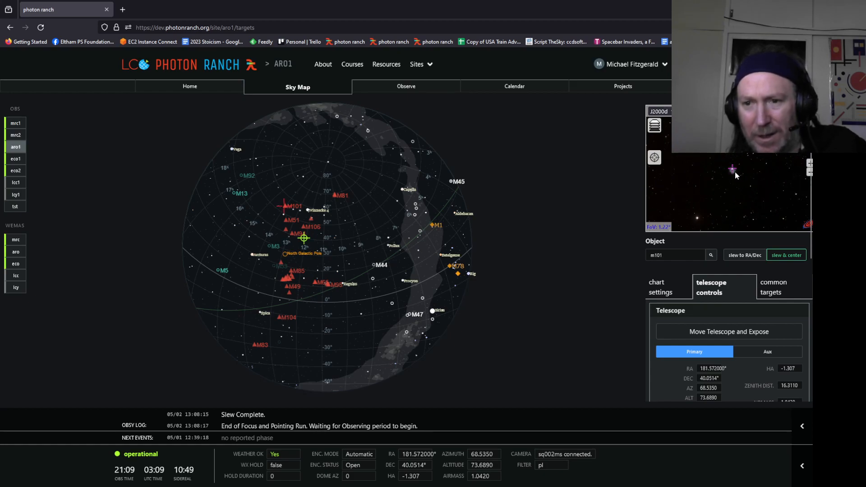
scroll(735, 175, up, 2)
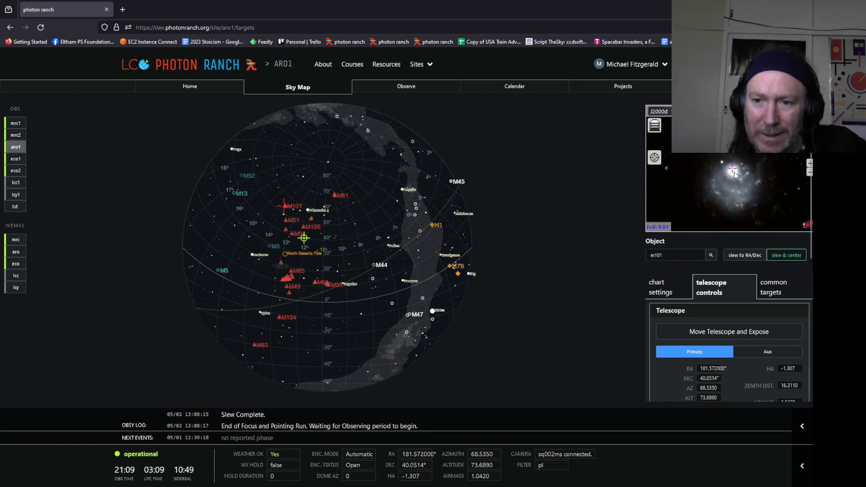
scroll(735, 175, down, 8)
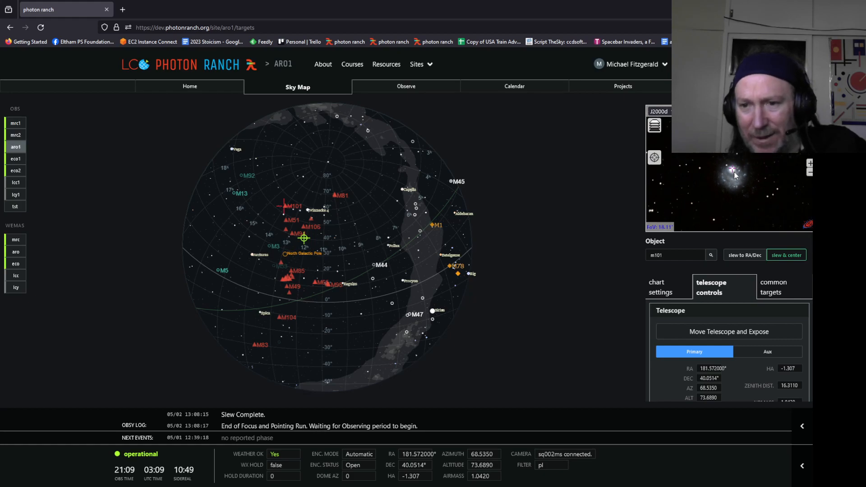
drag(760, 171, 735, 231)
drag(721, 177, 740, 174)
scroll(747, 190, up, 5)
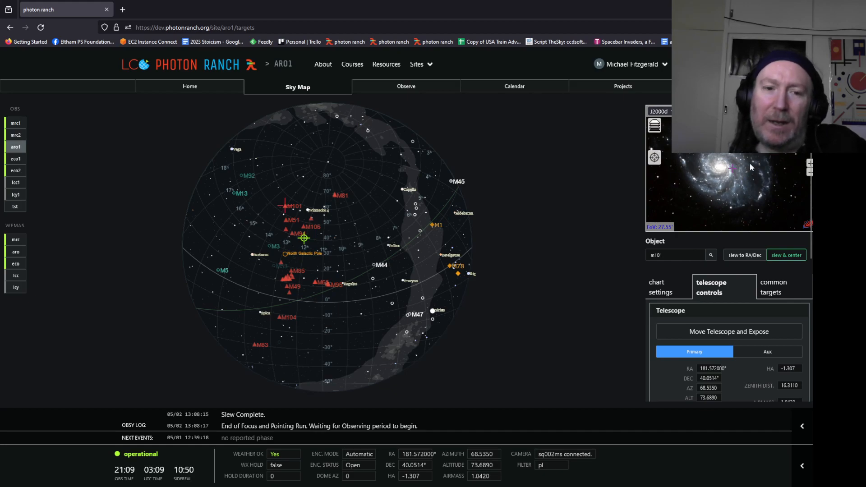
Fine-tune the preview position on M101, slew and center the telescope there, and check the pointing exposure entry in the log
drag(738, 165, 738, 170)
click(790, 256)
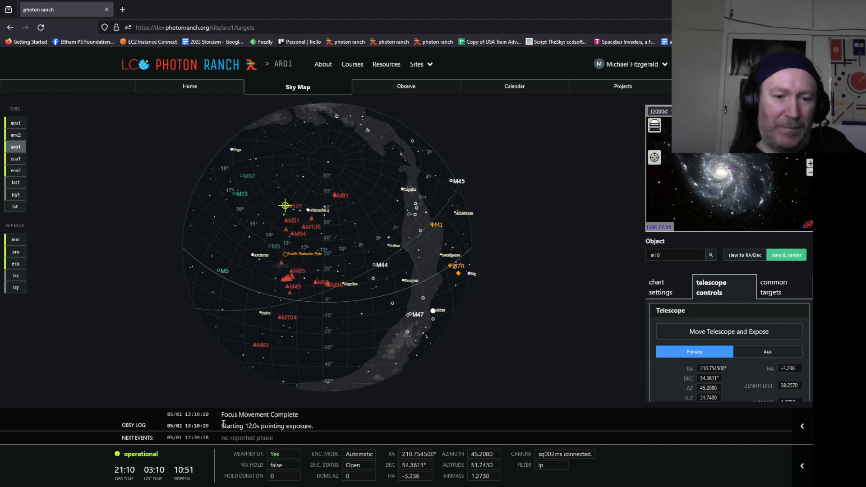
drag(222, 426, 313, 427)
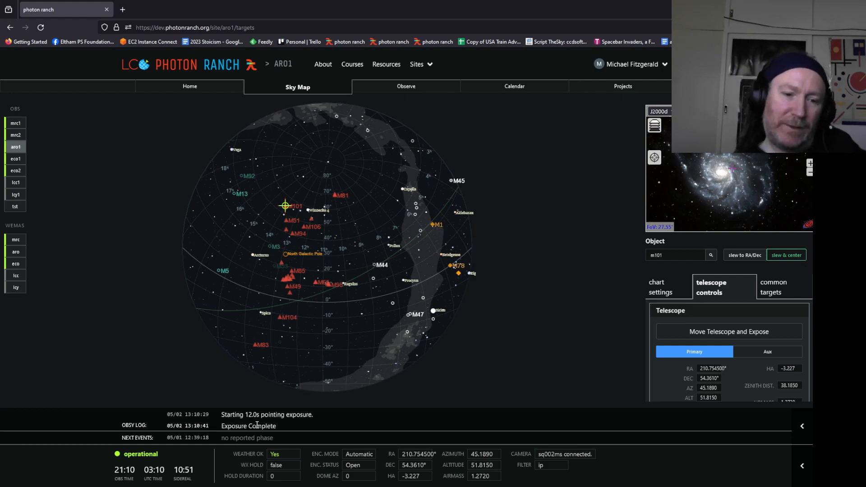
drag(225, 426, 308, 426)
click(312, 427)
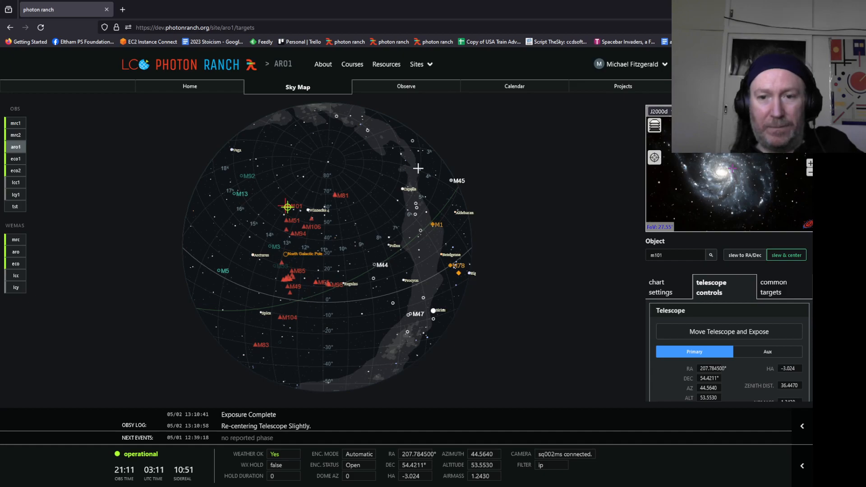
In the camera controls of the observing page, name the object "m101 for me" and set the exposure time to 30 seconds
click(398, 92)
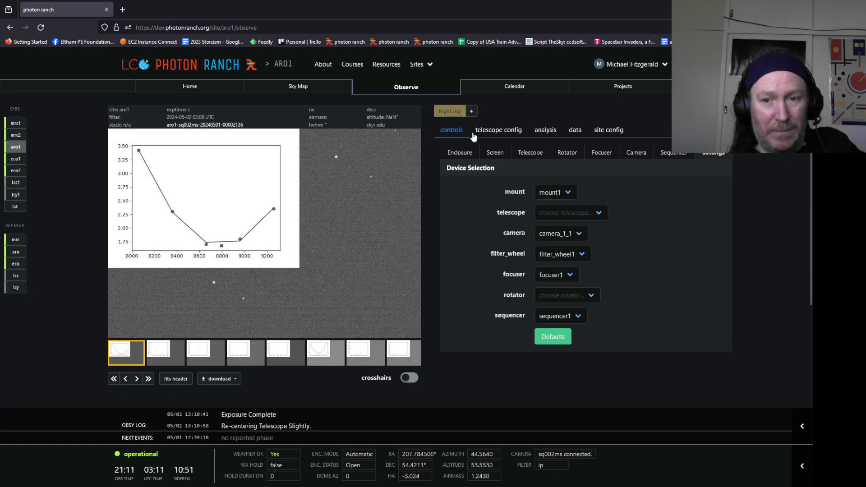
click(635, 153)
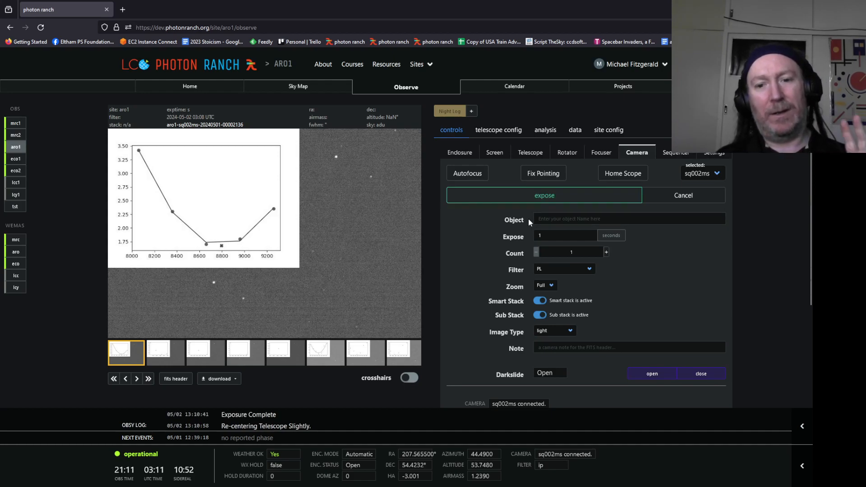
click(546, 219)
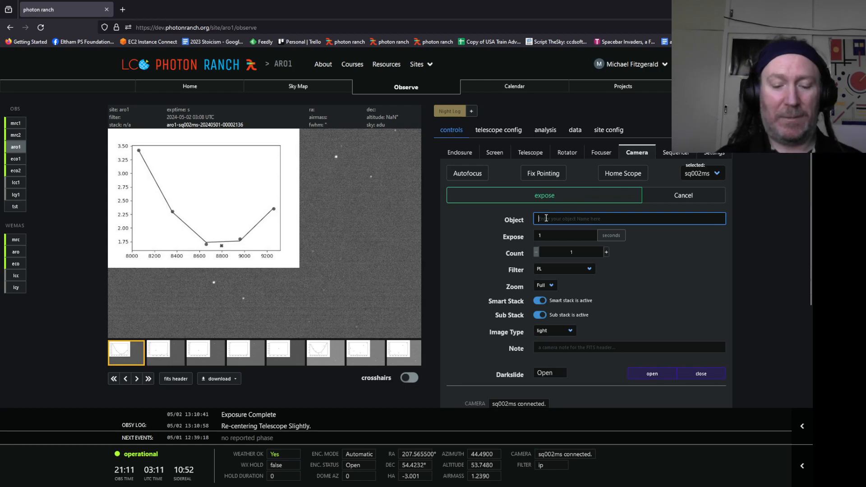
text(m101 for me)
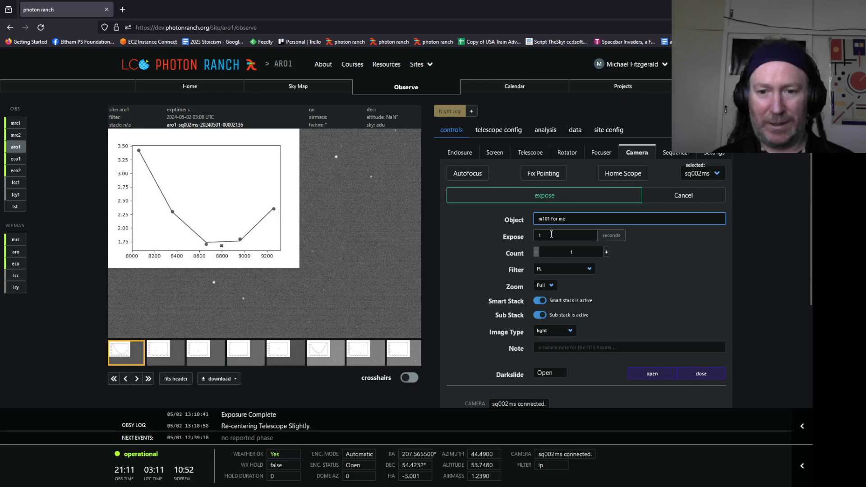
key(Tab)
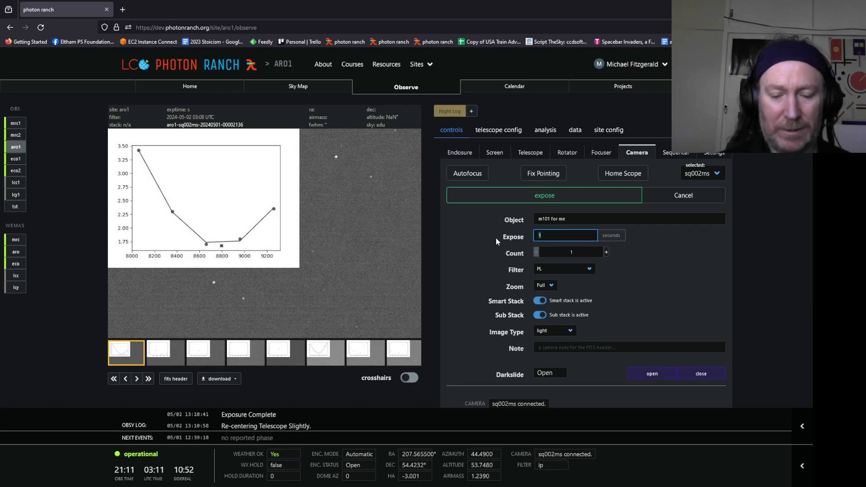
text(30)
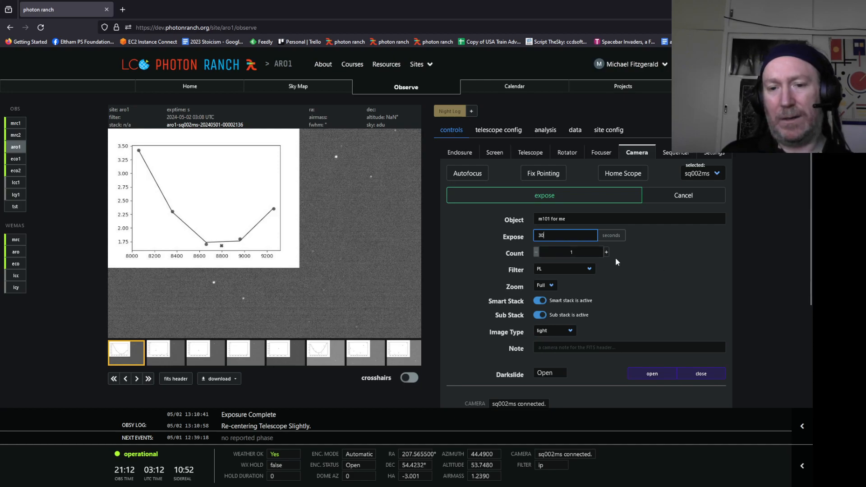
Review the exposure settings and filter options, keep the count at 1 and the filter at PL, and start the M101 exposure
double_click(551, 238)
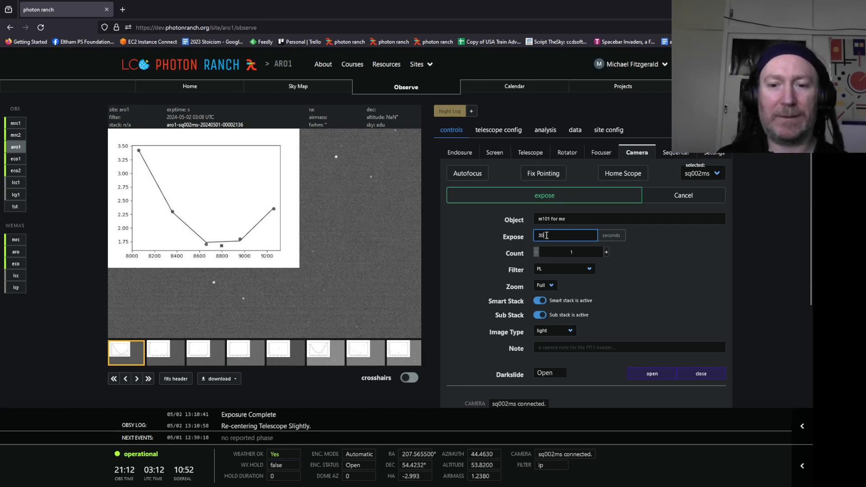
double_click(595, 254)
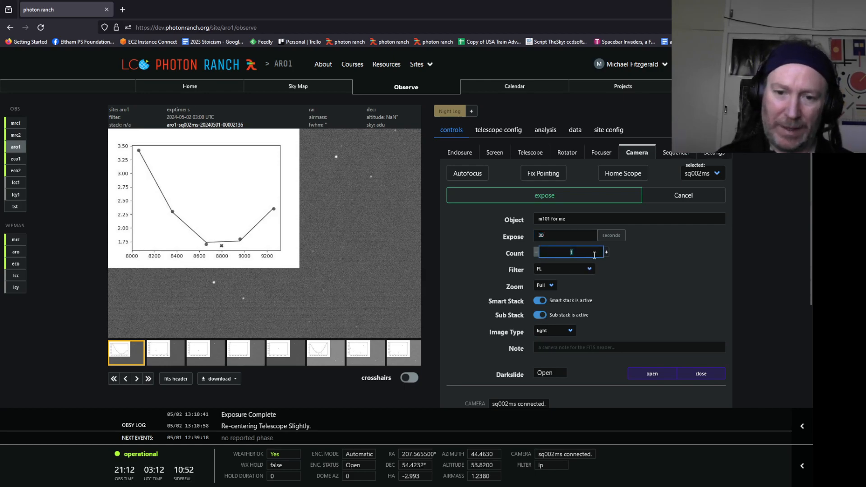
click(589, 270)
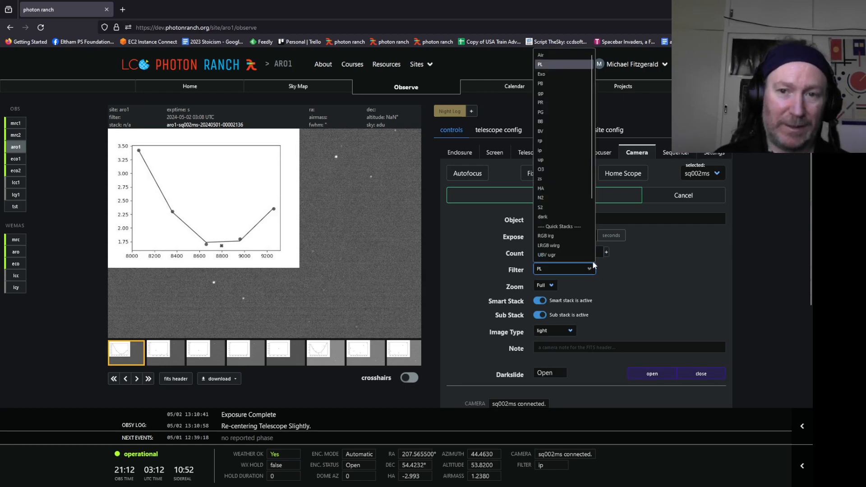
click(589, 270)
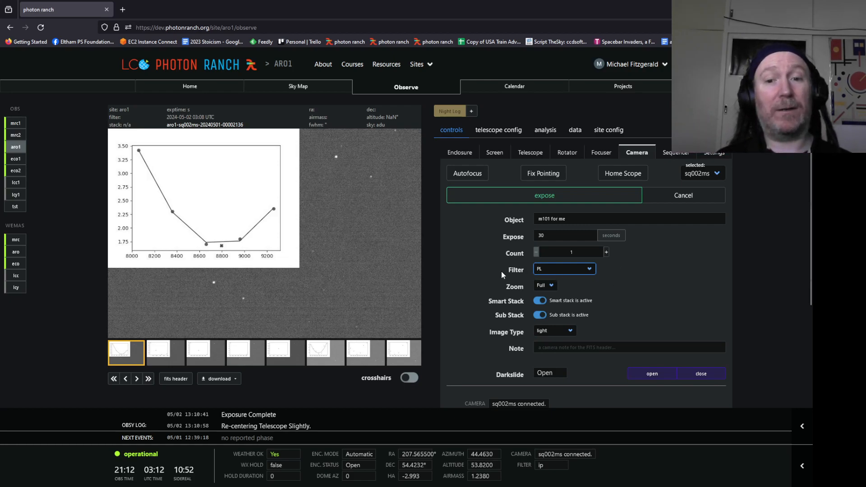
click(521, 197)
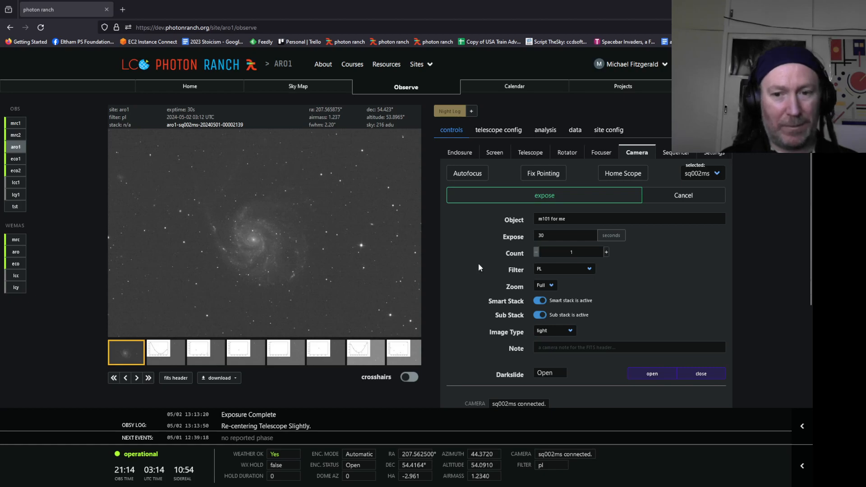
Start another 30-second exposure of M101 using the PB filter
click(589, 269)
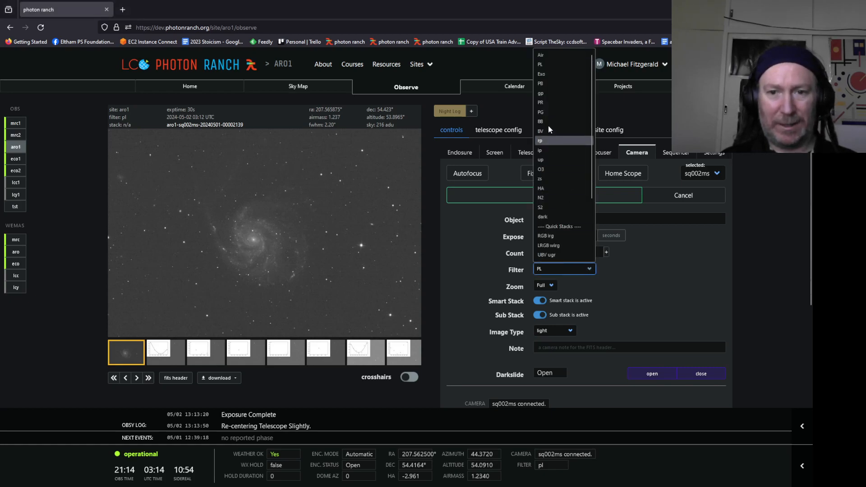
click(548, 82)
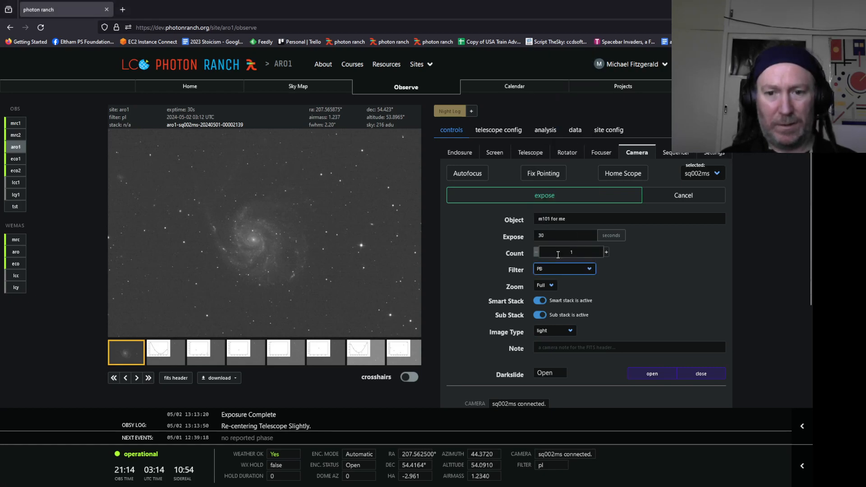
click(544, 195)
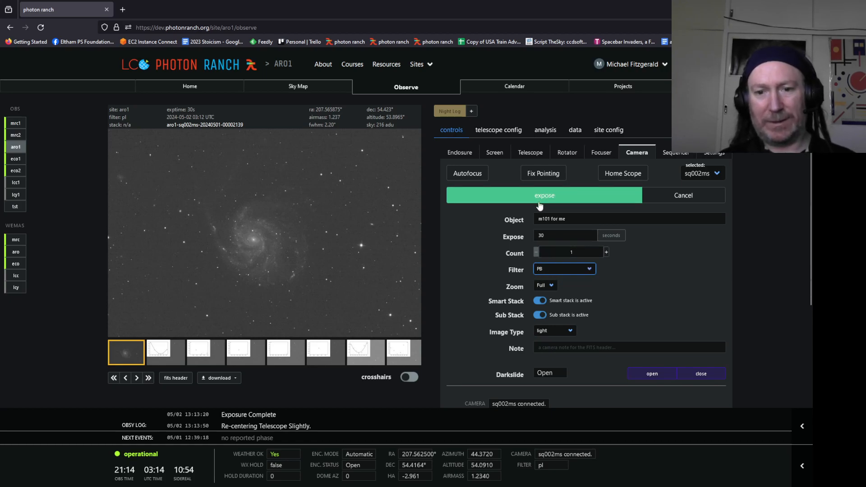
Change the camera filter to PG and open the exposure time for editing
click(551, 268)
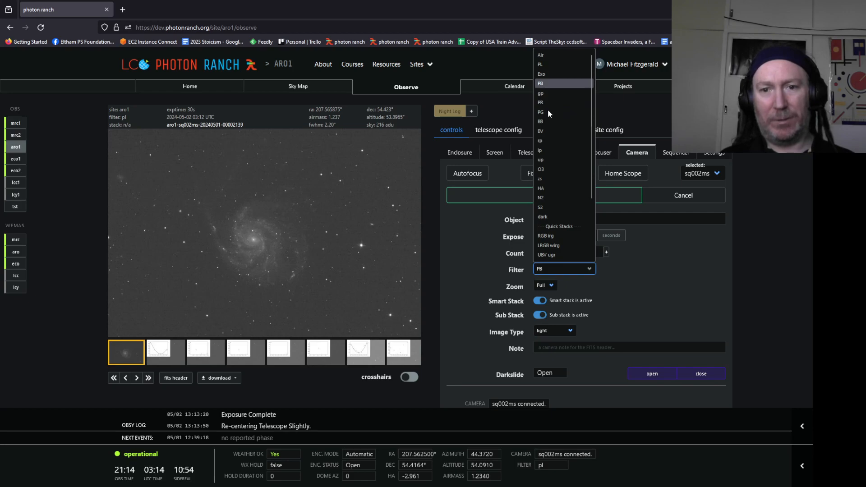
click(549, 112)
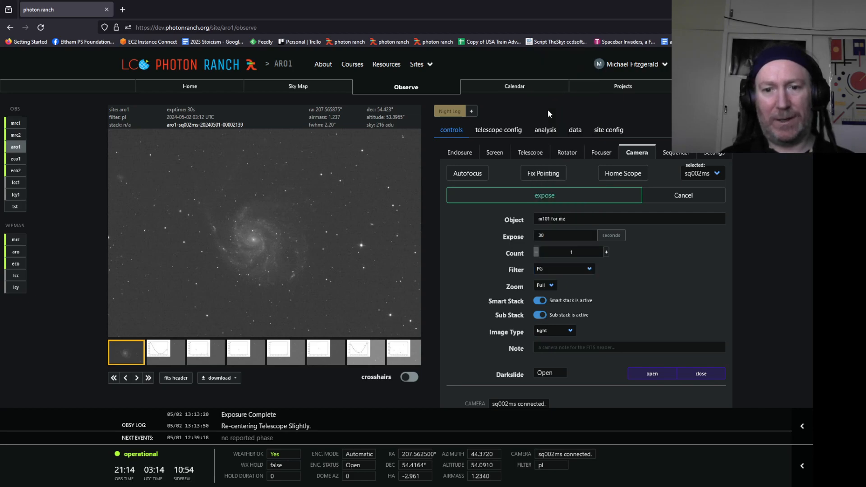
click(568, 270)
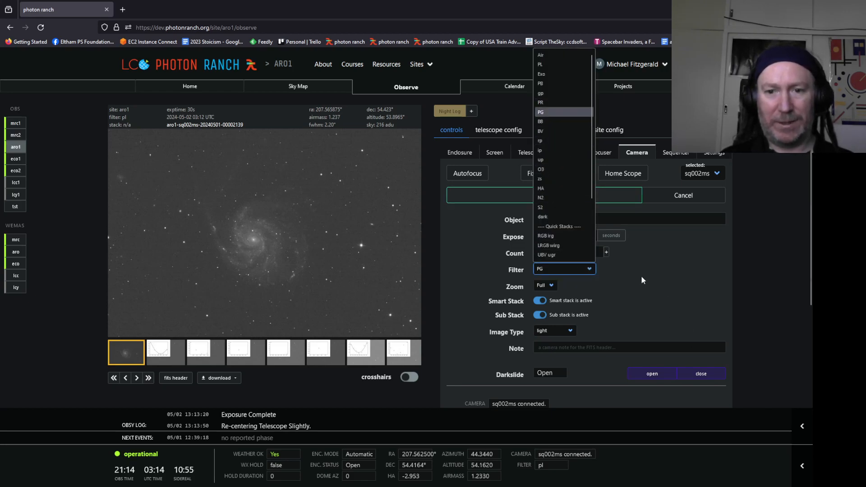
click(639, 291)
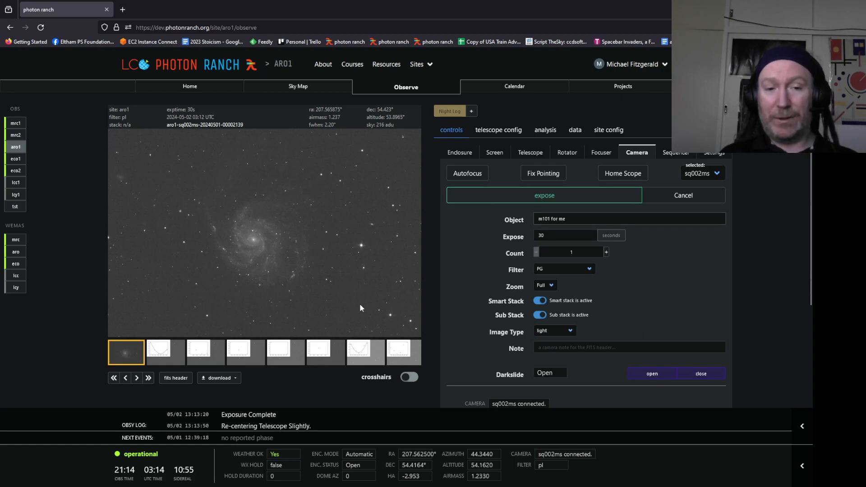
double_click(534, 235)
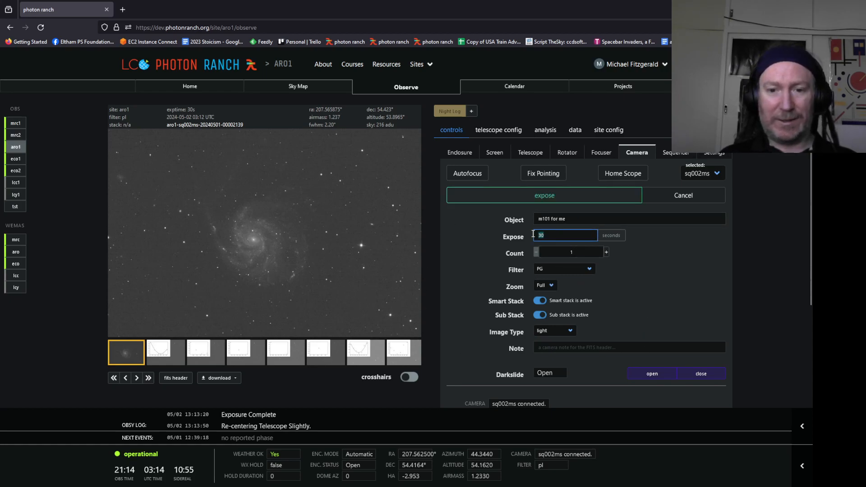